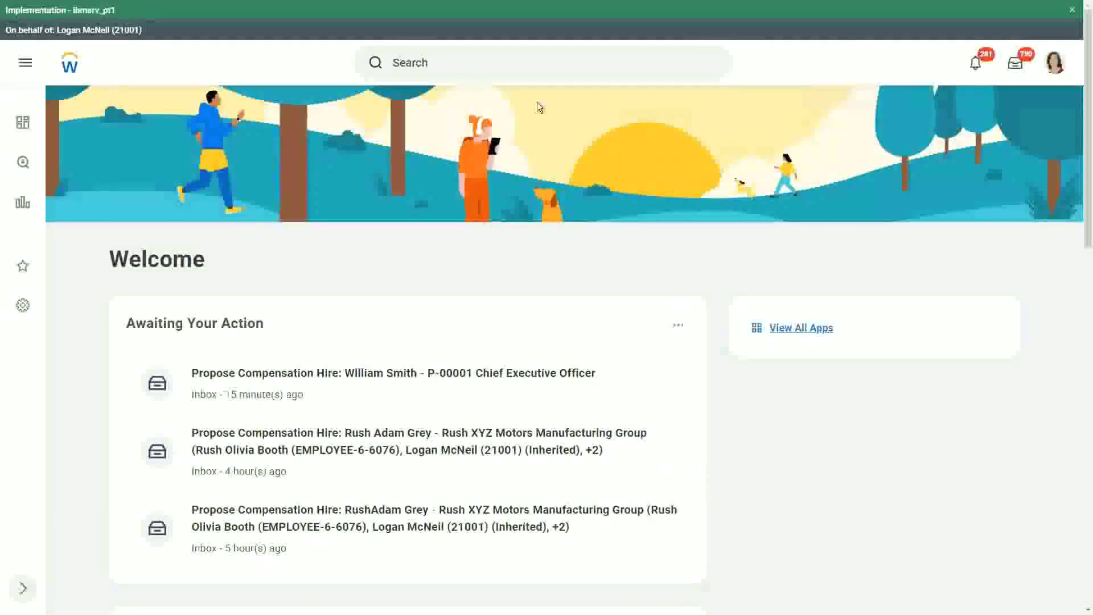
Step: Search the Workday home page for 'cre calc field'
{"action": "left_click", "coordinate": [449, 63]}
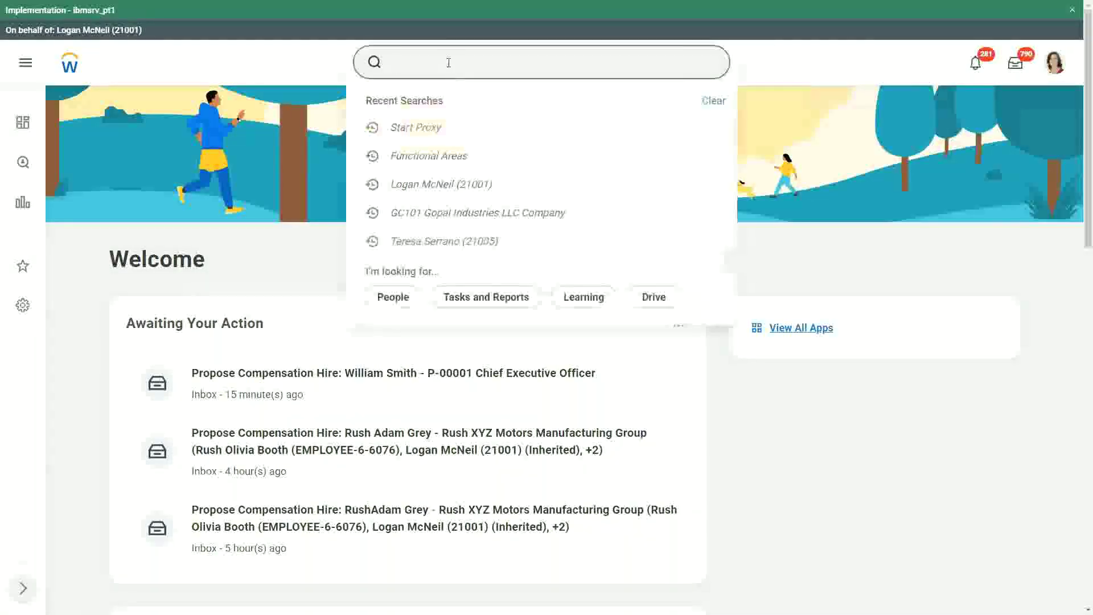
{"action": "type", "text": "cre"}
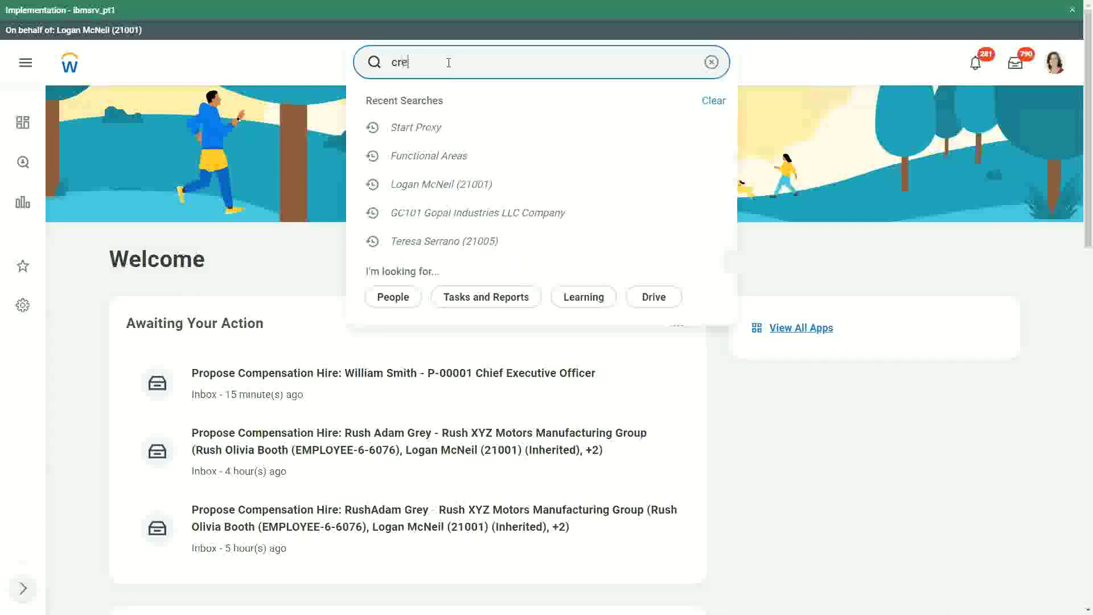
{"action": "type", "text": " calc field"}
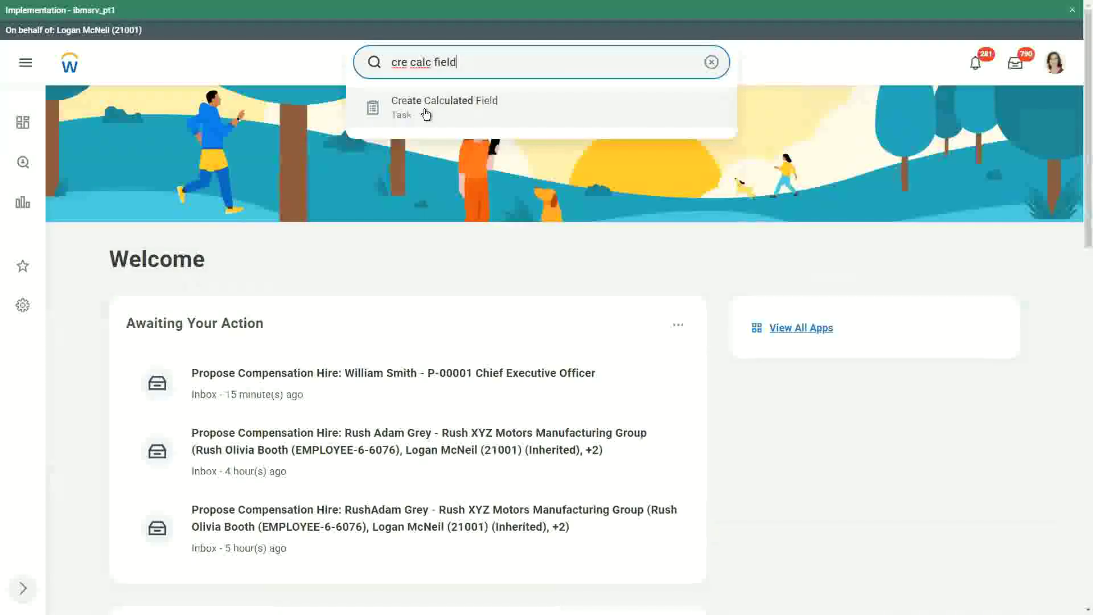
Step: Start Create Calculated Field and name the field 'CF-WW-Eval Exp-Test'
{"action": "left_click", "coordinate": [426, 108]}
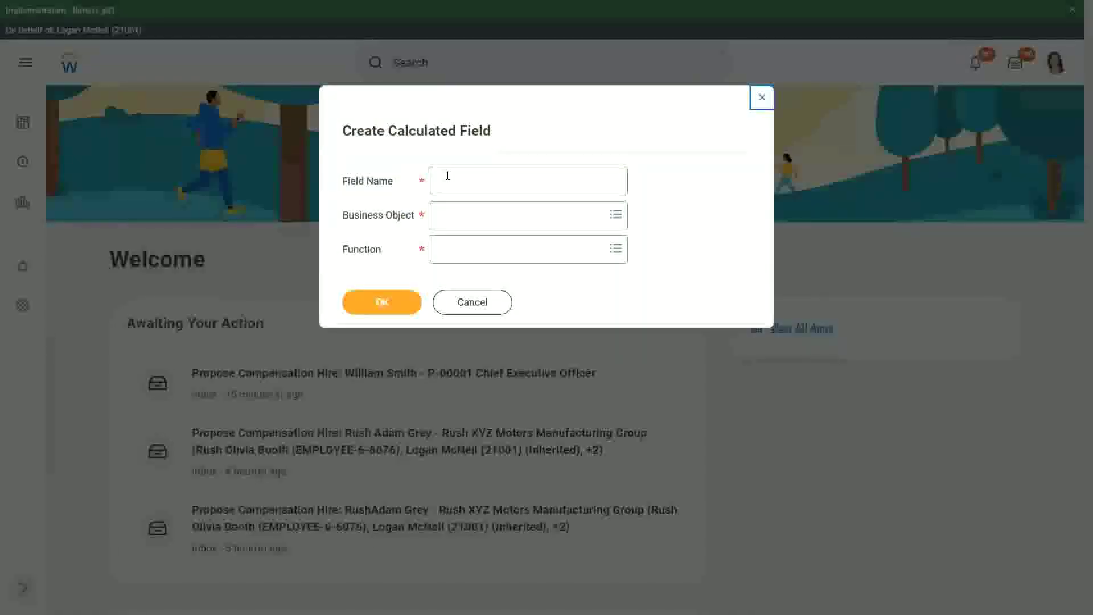
{"action": "left_click", "coordinate": [447, 175]}
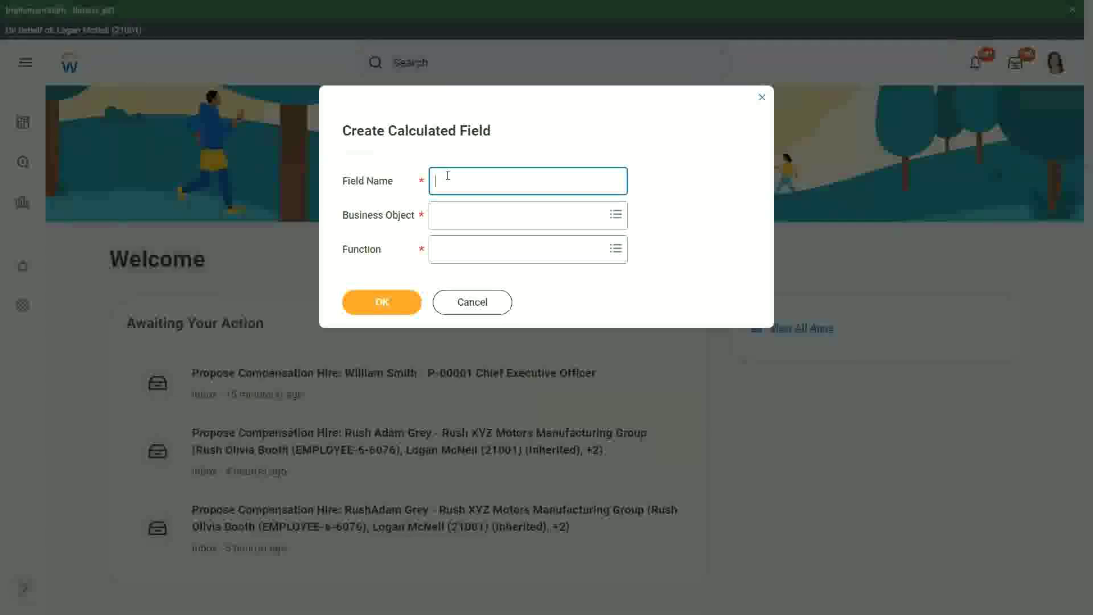
{"action": "type", "text": "CF-WW-Eval Exp"}
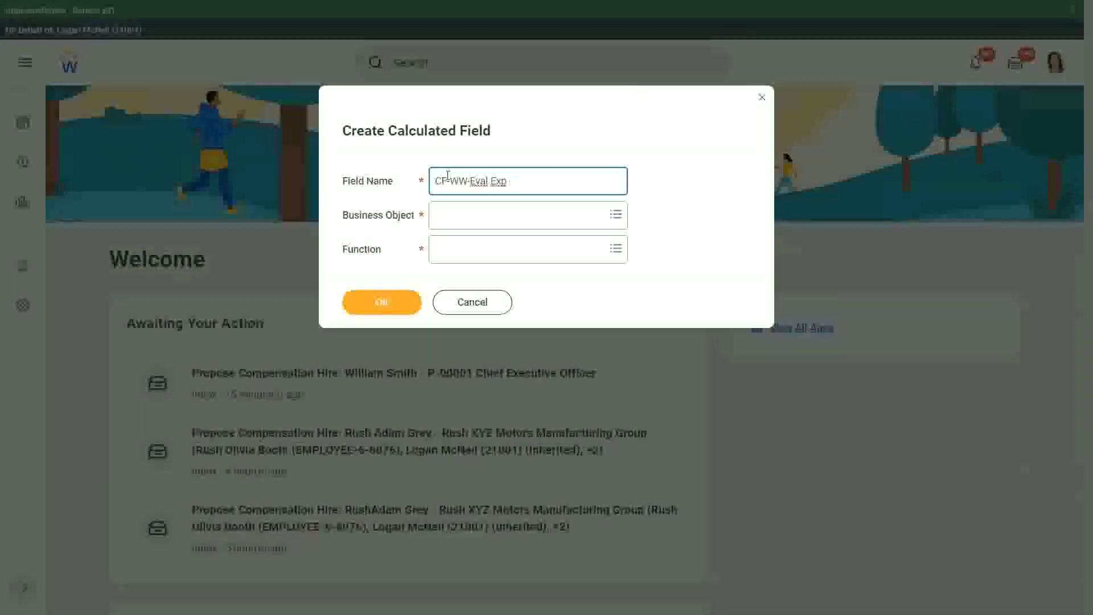
{"action": "key", "text": "BackSpace"}
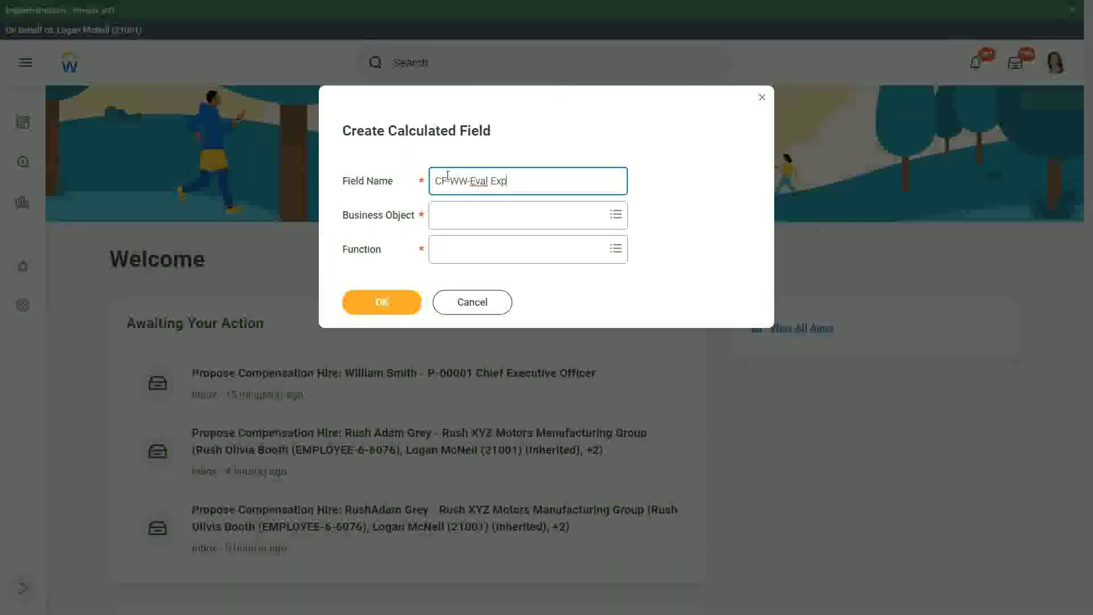
{"action": "type", "text": "-Test"}
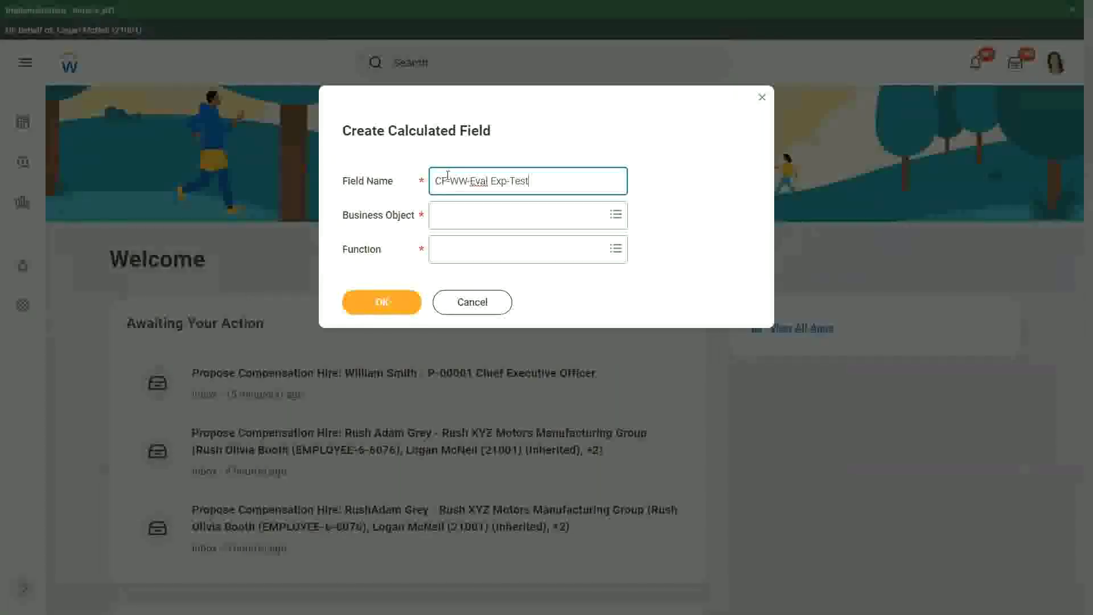
Step: Set Business Object to Worker and search functions for 'eval exp'
{"action": "key", "text": "Tab"}
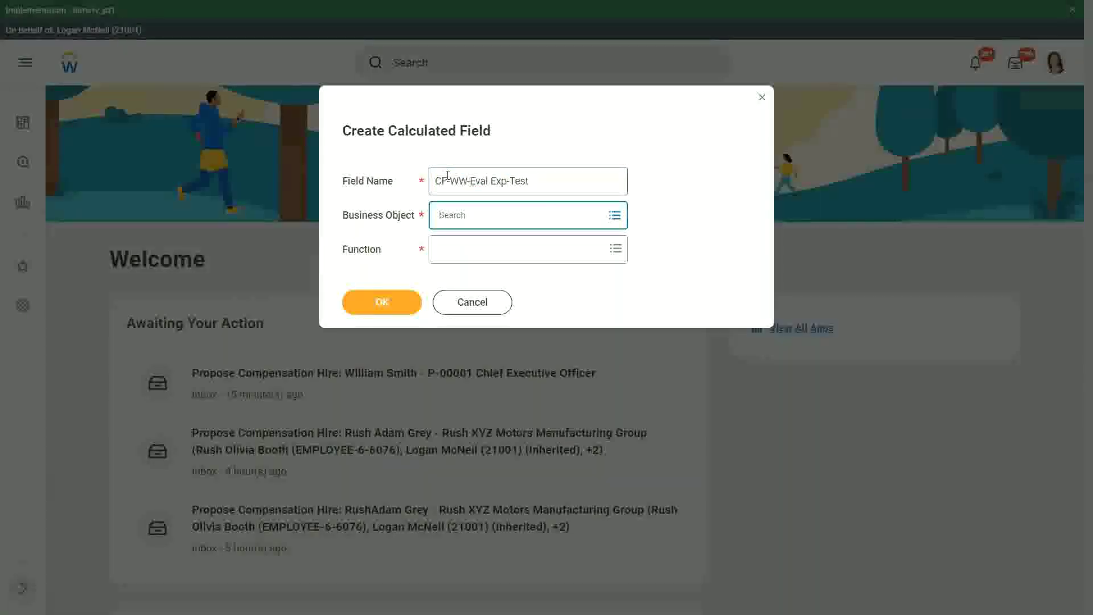
{"action": "type", "text": "worker"}
{"action": "key", "text": "Return"}
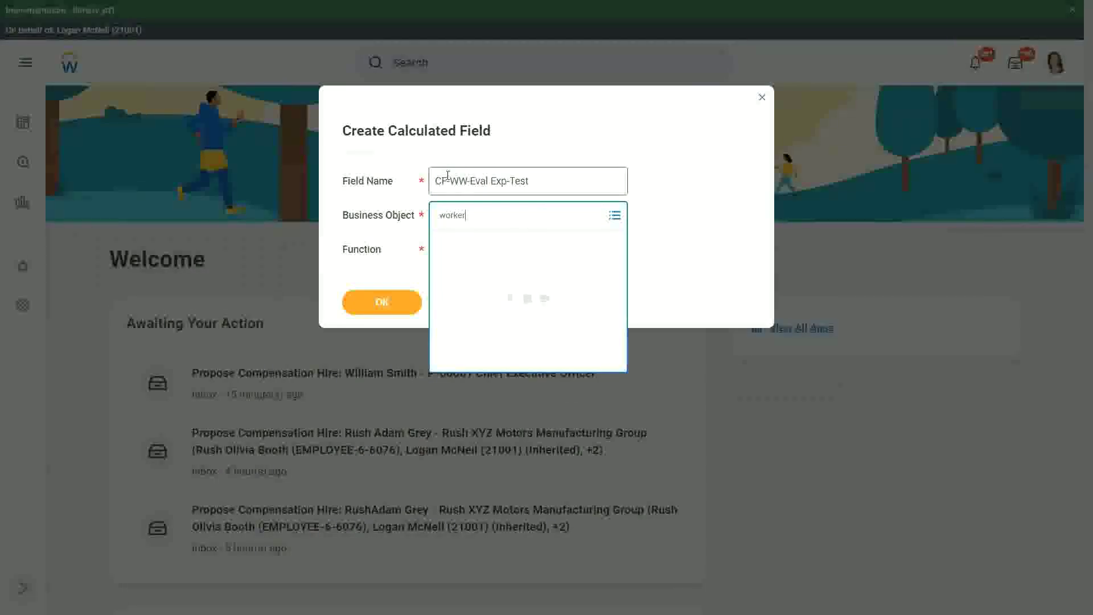
{"action": "key", "text": "Return"}
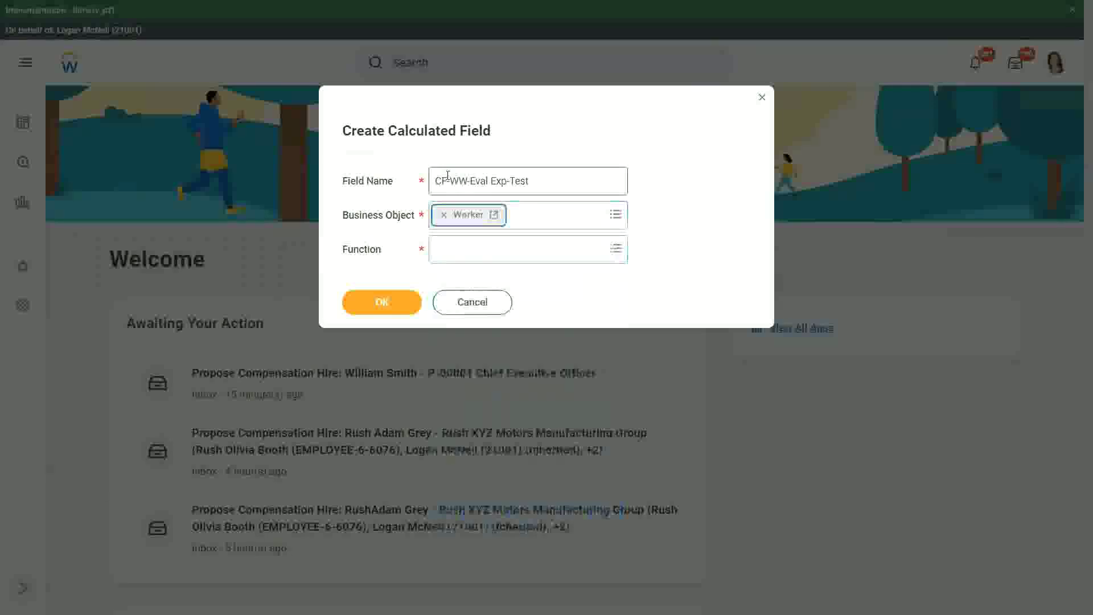
{"action": "key", "text": "Tab"}
{"action": "type", "text": "eval exp"}
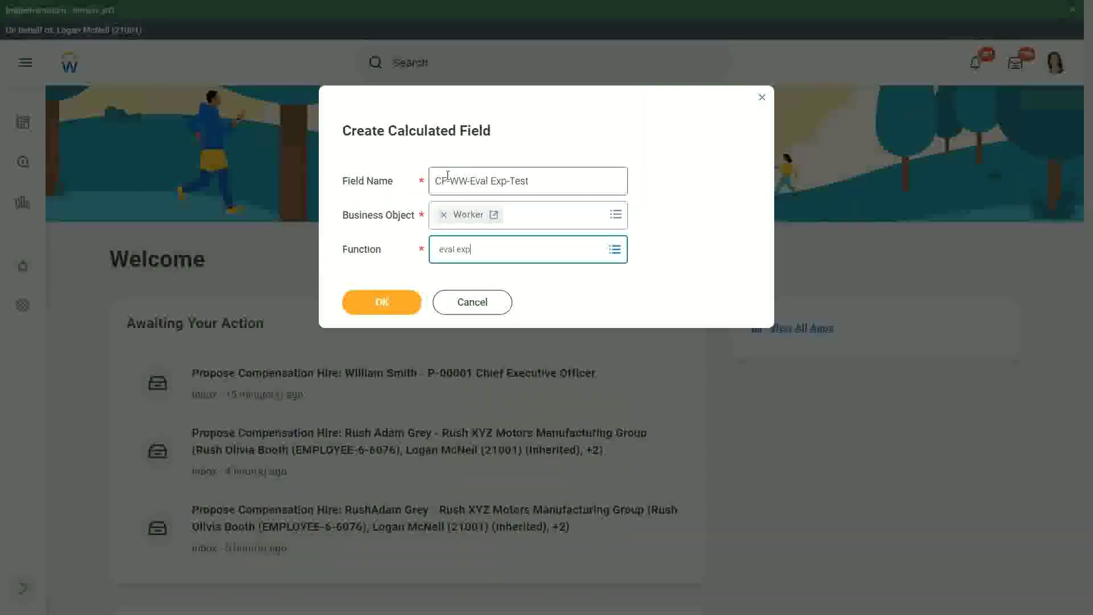
{"action": "key", "text": "Return"}
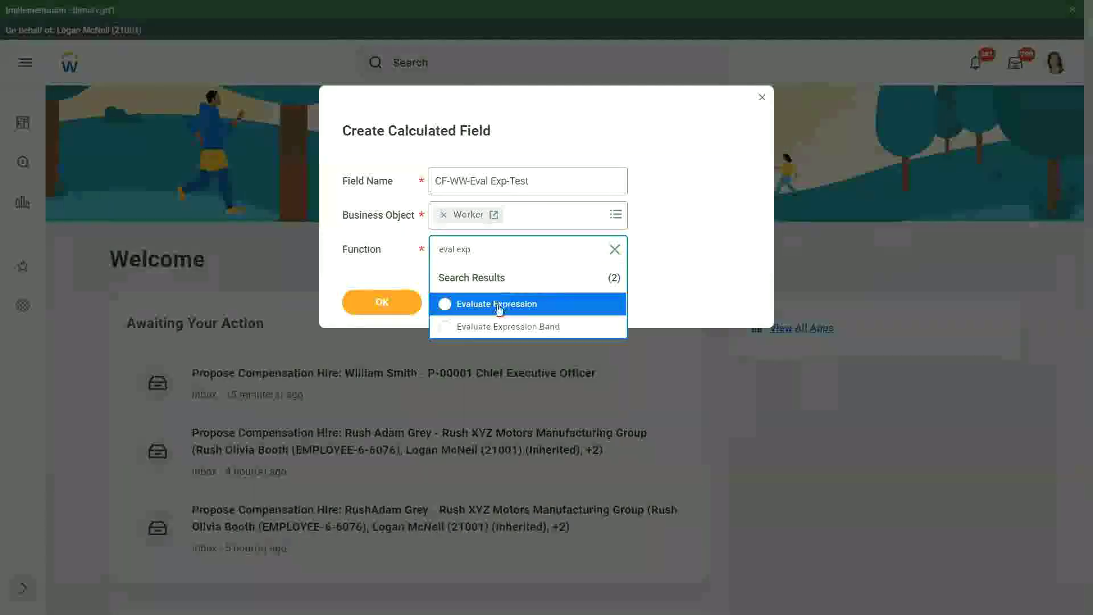
Step: Choose Evaluate Expression and annotate the Condition cell 'Boolean or a T/F field'
{"action": "left_click", "coordinate": [521, 301]}
{"action": "left_click", "coordinate": [385, 305]}
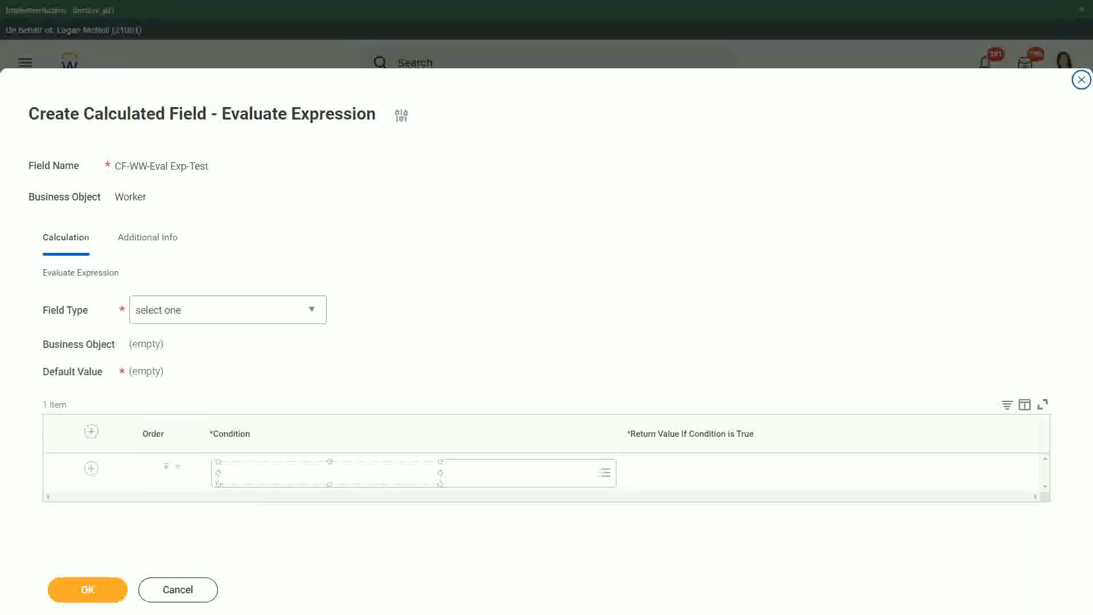
{"action": "type", "text": "Boolean"}
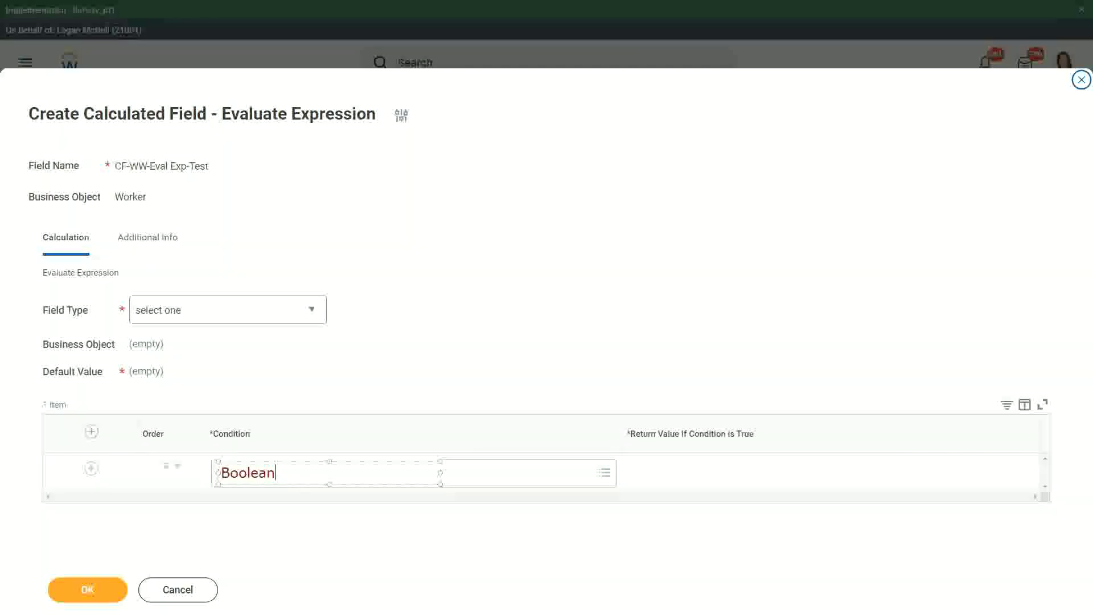
{"action": "type", "text": " or a T/F field"}
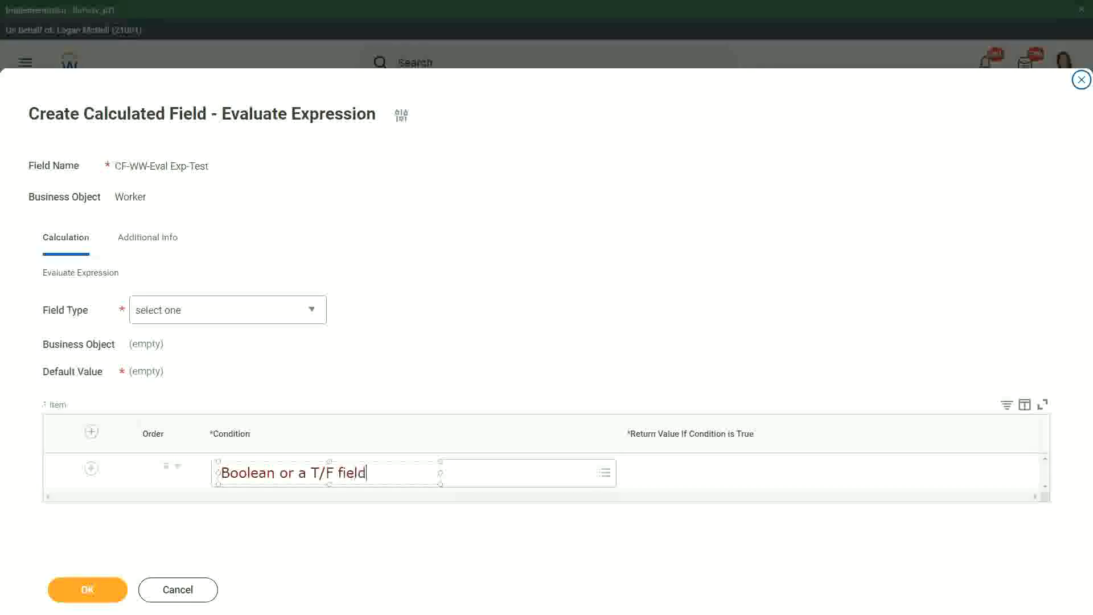
{"action": "left_click", "coordinate": [385, 357]}
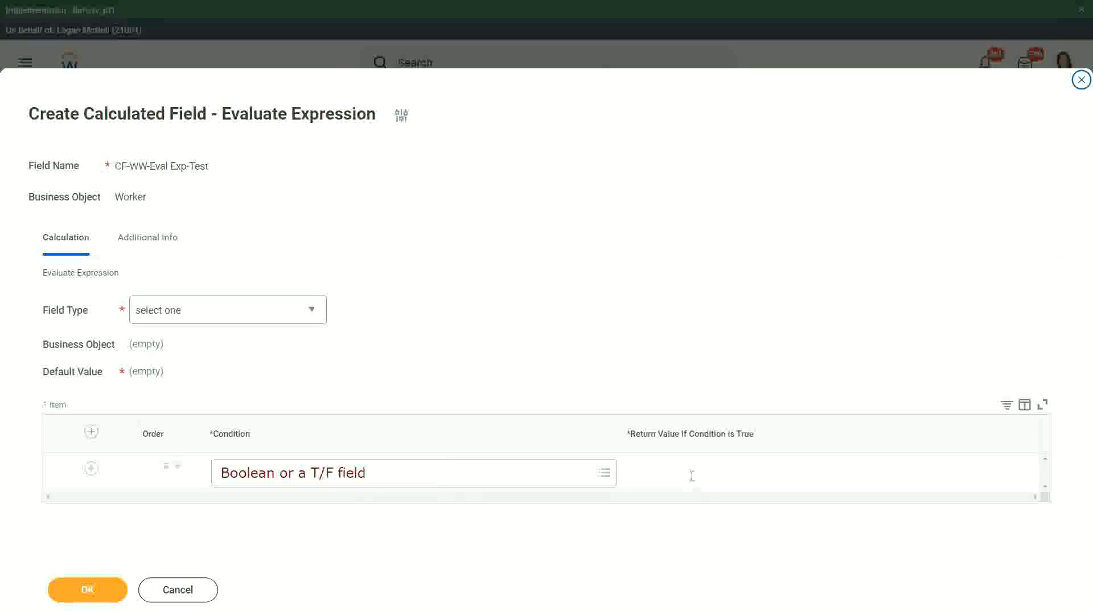
Step: Annotate the Return Value cell 'Another Calc Field that gives the result', widened to one line
{"action": "left_click", "coordinate": [633, 474]}
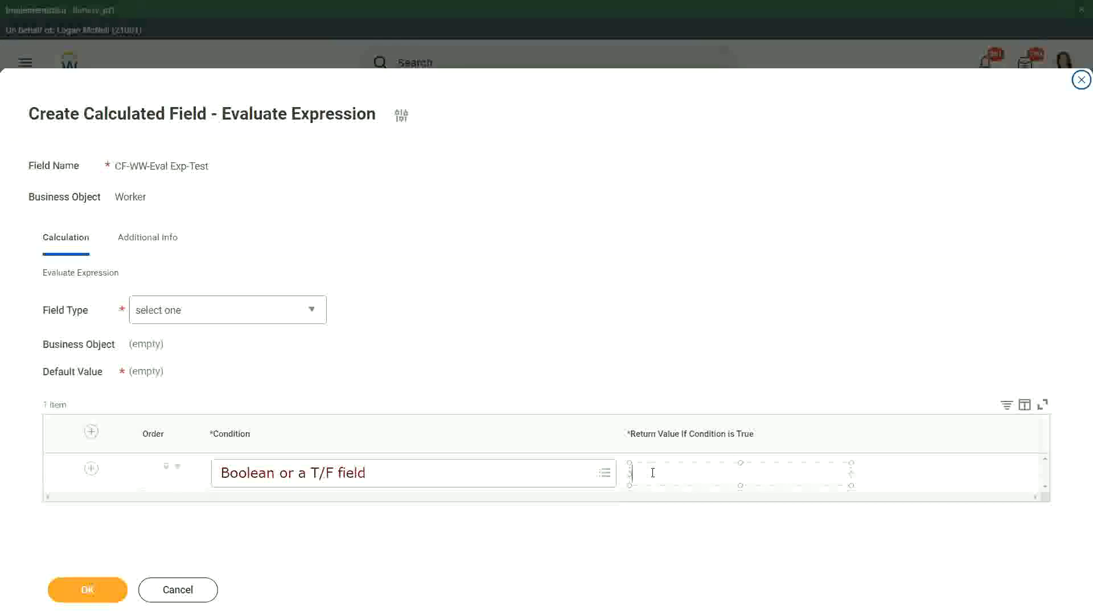
{"action": "type", "text": "An"}
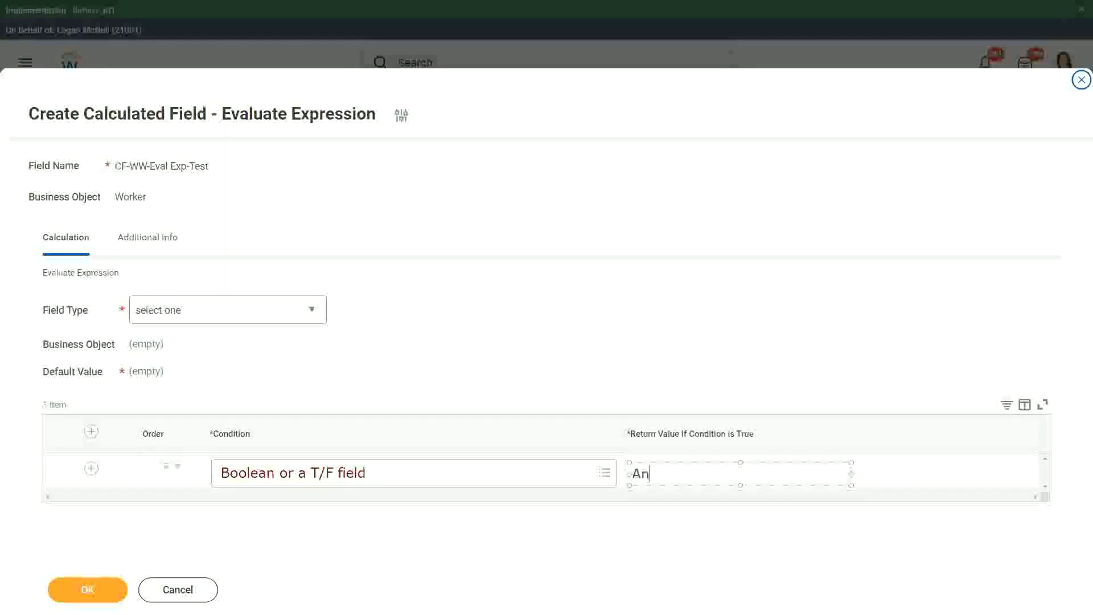
{"action": "type", "text": "other Calc "}
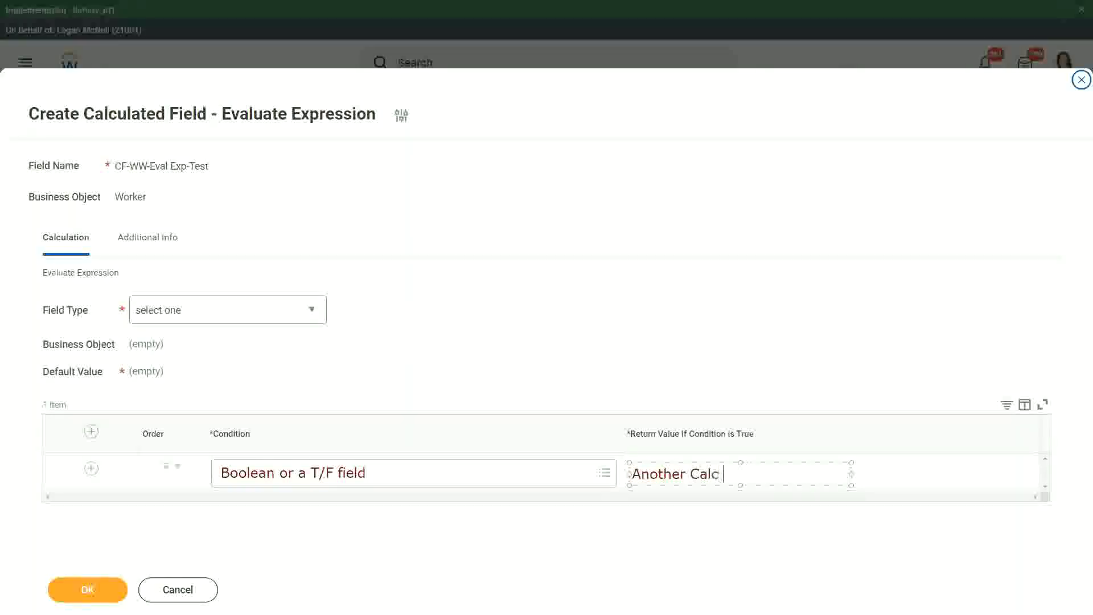
{"action": "type", "text": "Field that gives the result"}
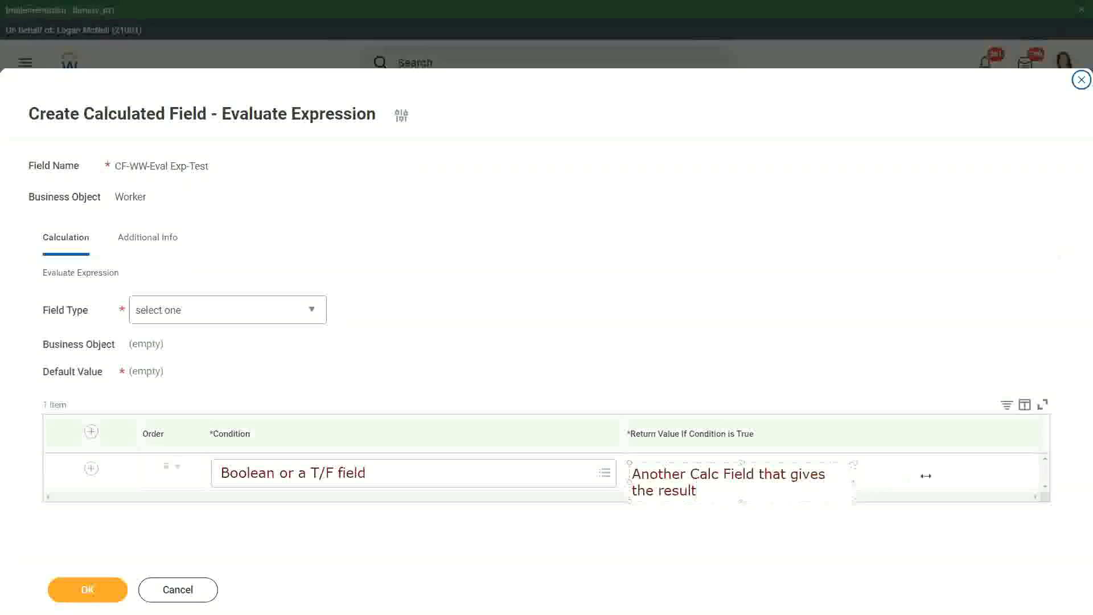
{"action": "left_click_drag", "start_coordinate": [855, 480], "coordinate": [963, 473]}
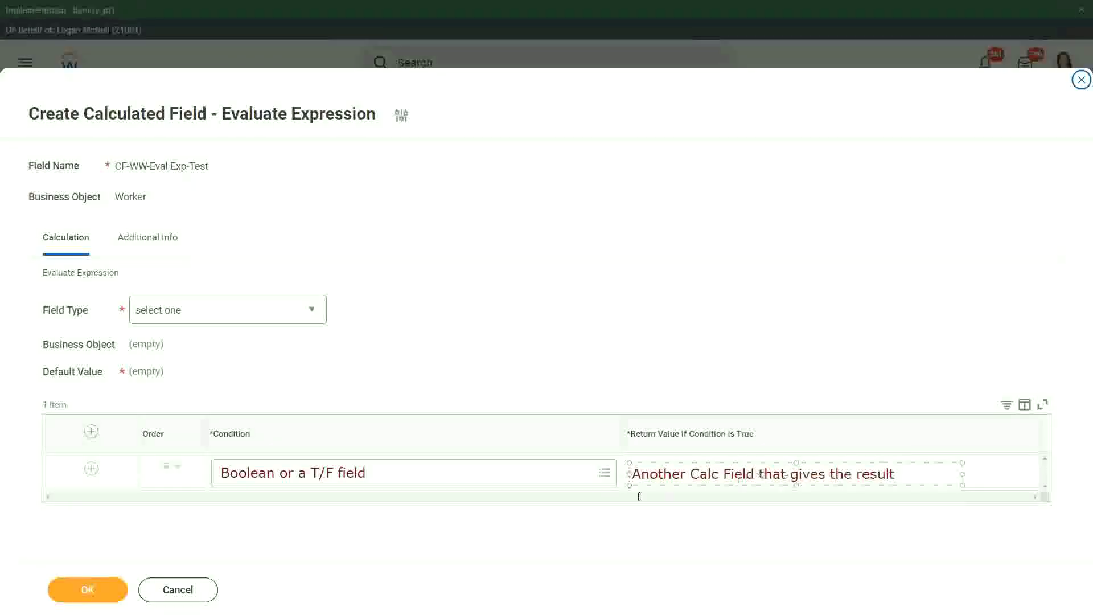
{"action": "left_click", "coordinate": [611, 530]}
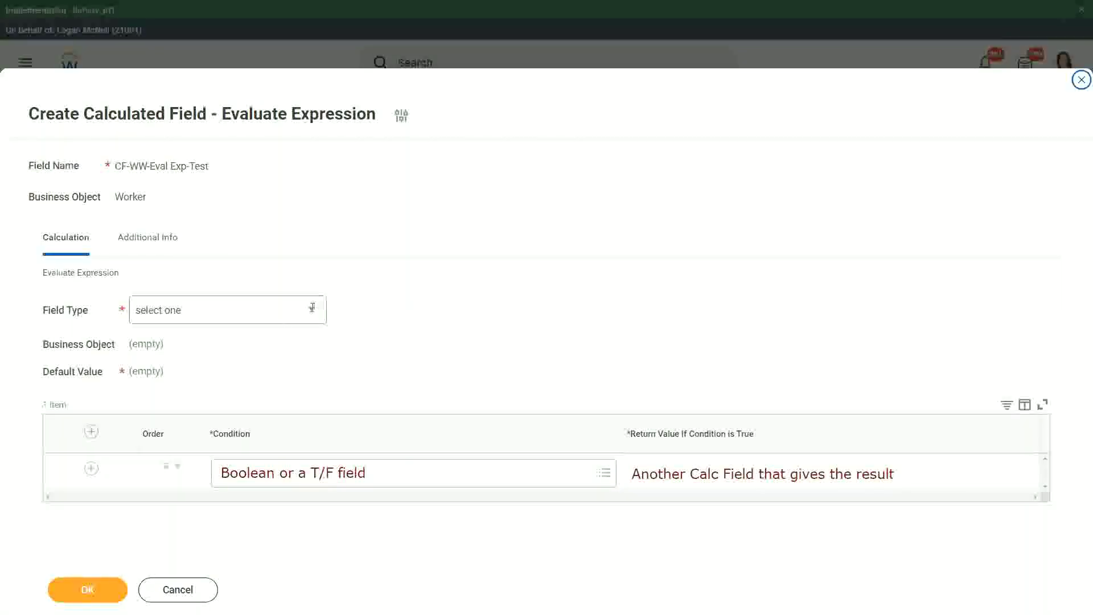
Step: Set the calculated field's Field Type to Text
{"action": "left_click_drag", "start_coordinate": [316, 297], "coordinate": [539, 320]}
{"action": "key", "text": "Escape"}
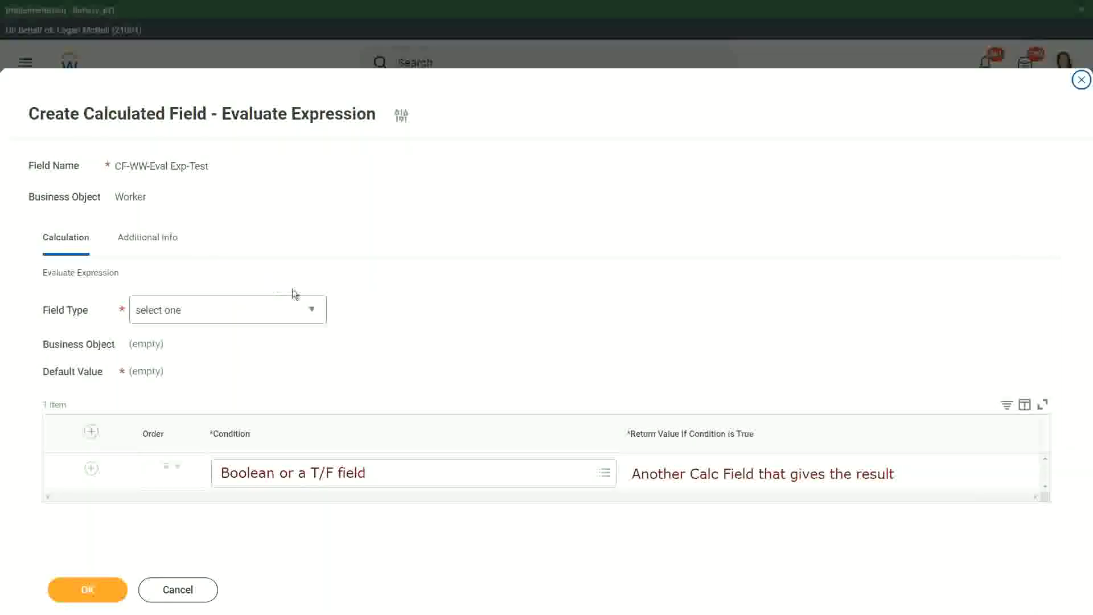
{"action": "left_click", "coordinate": [313, 310]}
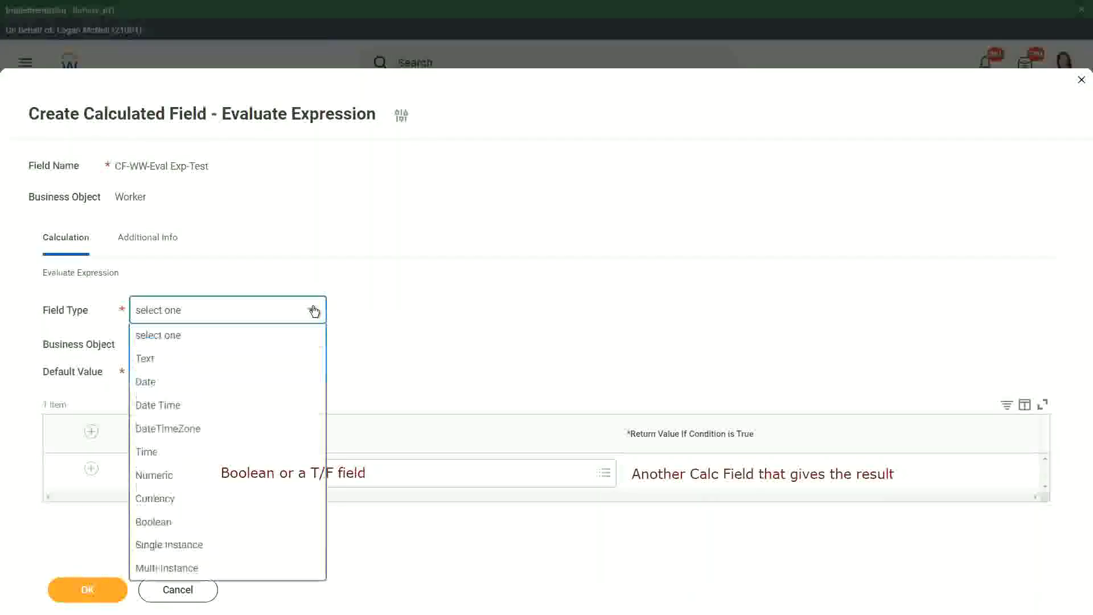
{"action": "left_click", "coordinate": [314, 310]}
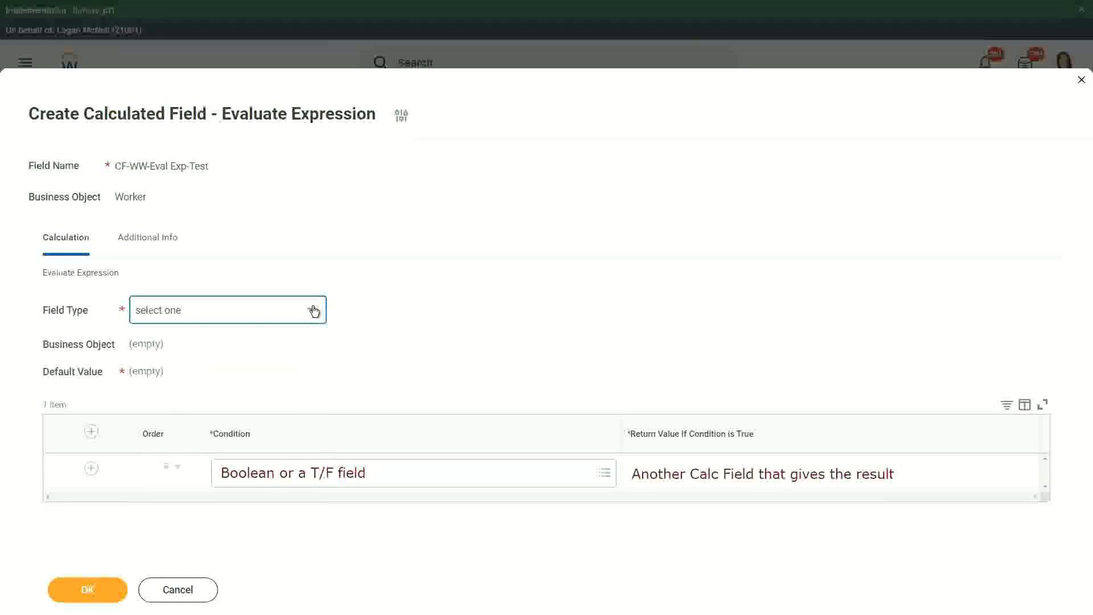
{"action": "left_click", "coordinate": [315, 310]}
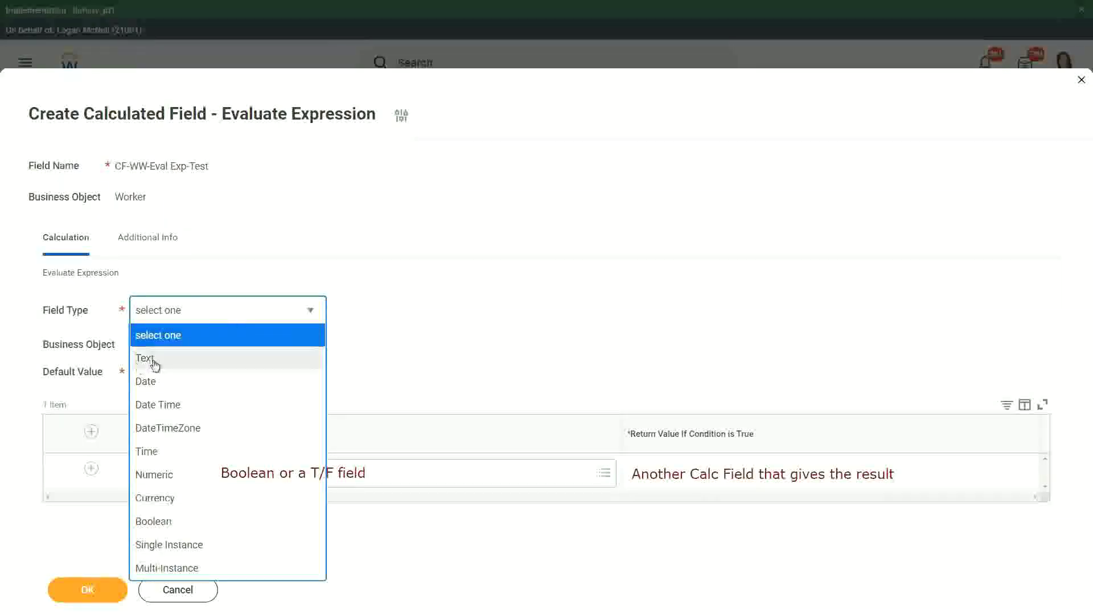
{"action": "left_click", "coordinate": [153, 358]}
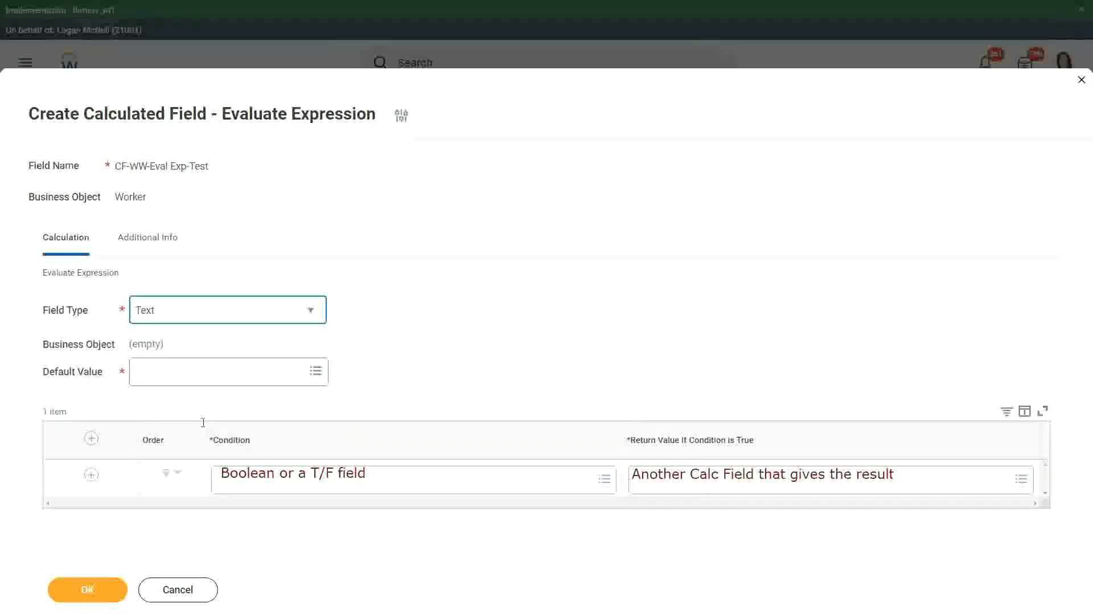
Step: Label the Default Value field with the note 'Some Default Value'
{"action": "left_click", "coordinate": [148, 371]}
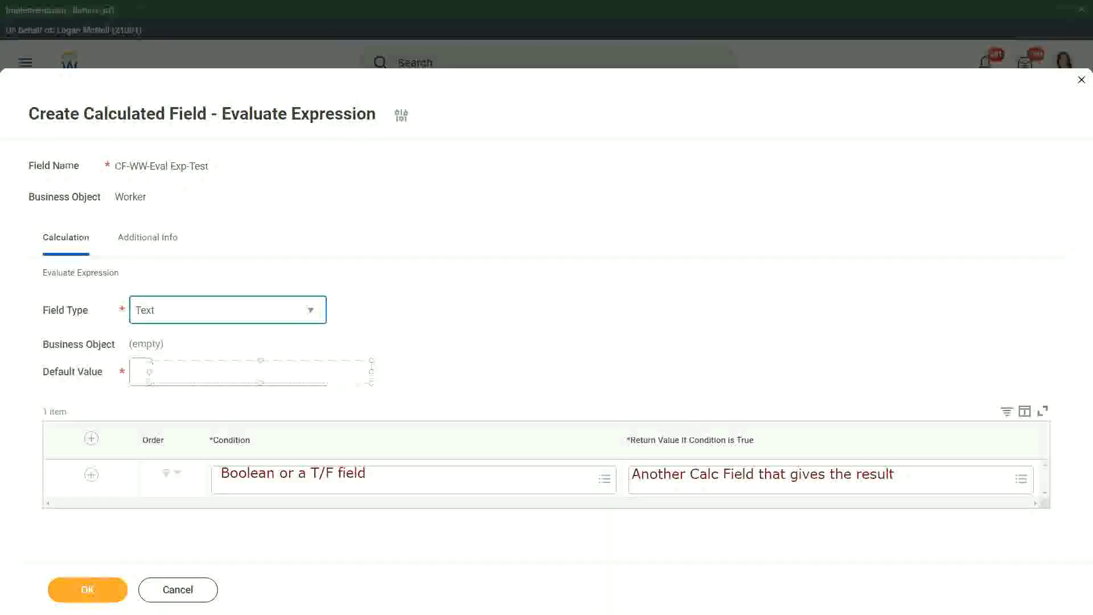
{"action": "type", "text": "Some "}
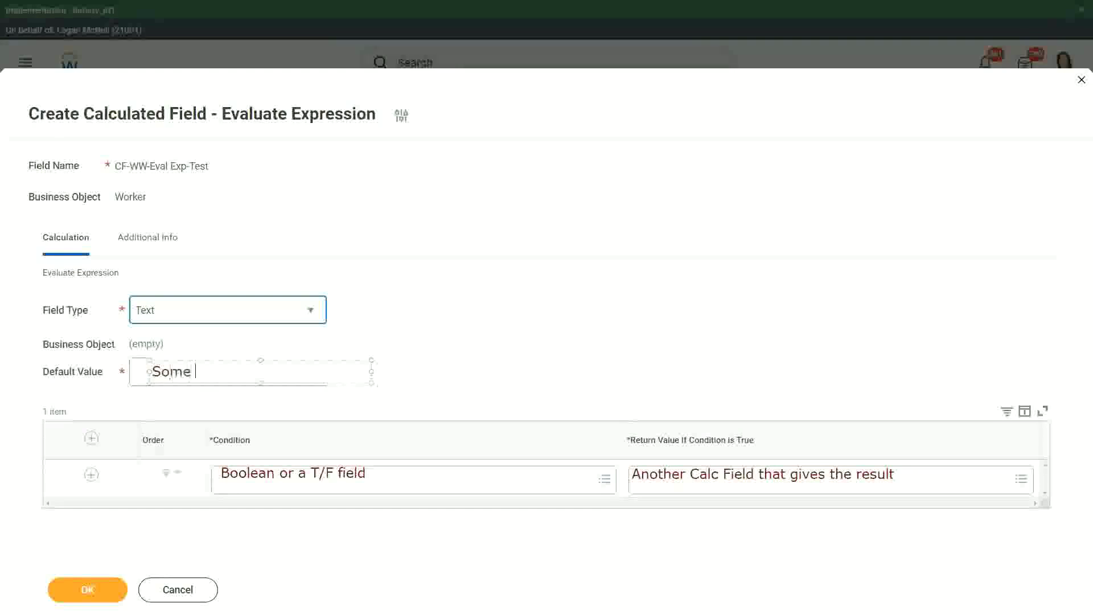
{"action": "type", "text": "Default"}
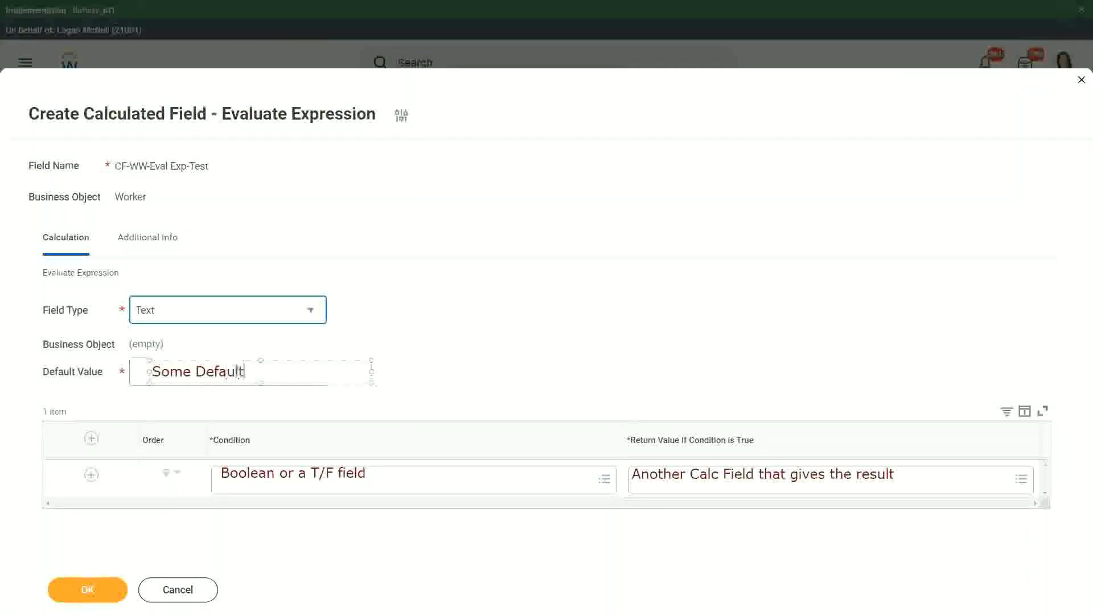
{"action": "type", "text": " Value"}
{"action": "key", "text": "Escape"}
{"action": "left_click", "coordinate": [456, 352]}
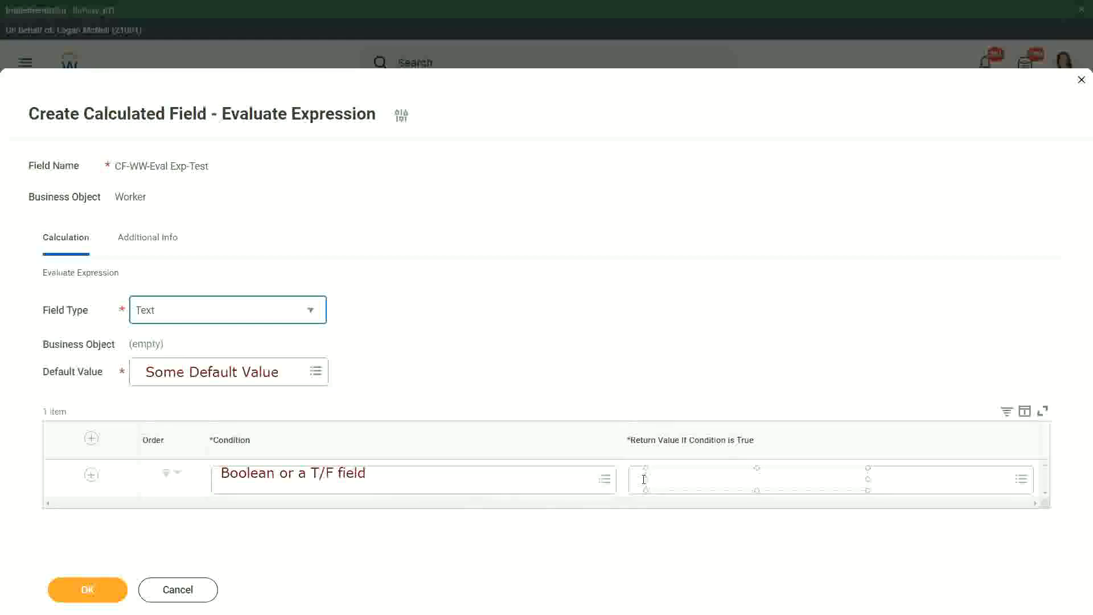
Step: Make the return-value note read 'Type in the value that you want in the output', widened to fit
{"action": "type", "text": "Type in the value that "}
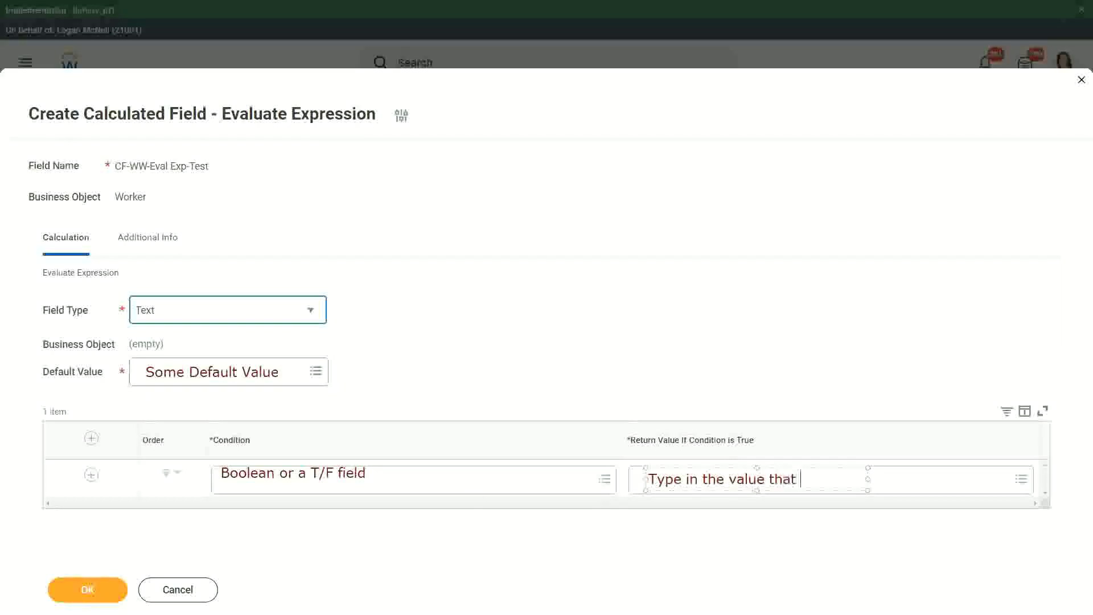
{"action": "type", "text": "you want in"}
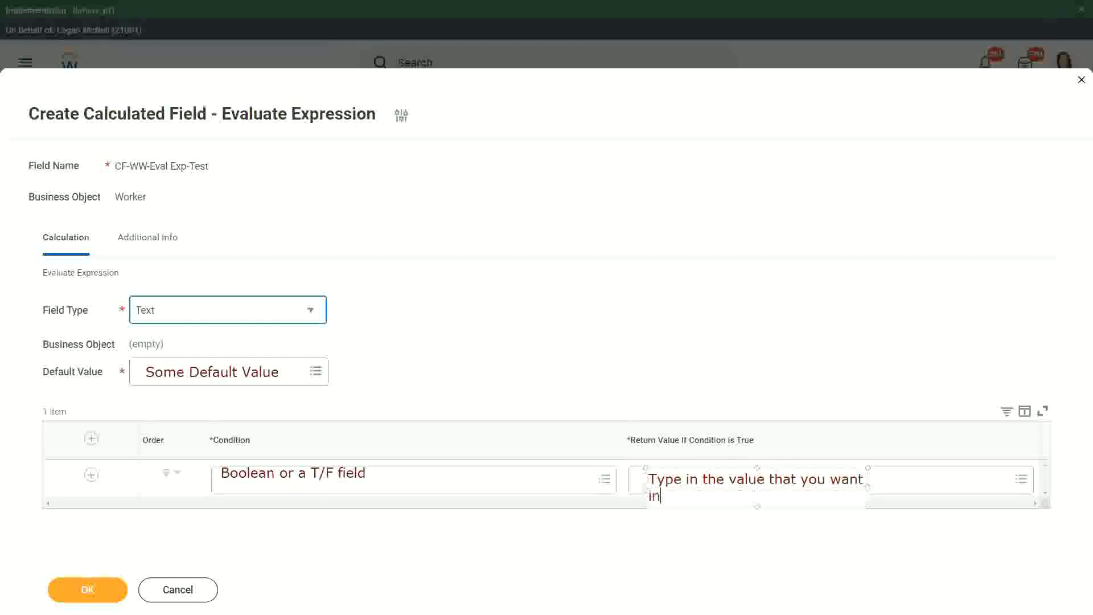
{"action": "type", "text": " the output"}
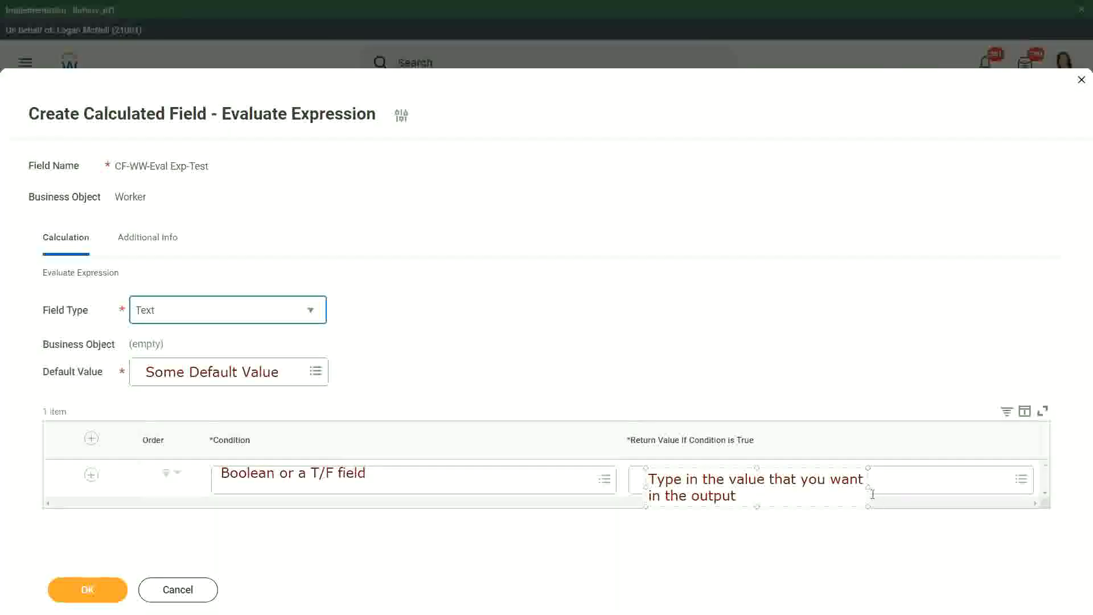
{"action": "left_click_drag", "start_coordinate": [868, 487], "coordinate": [988, 468]}
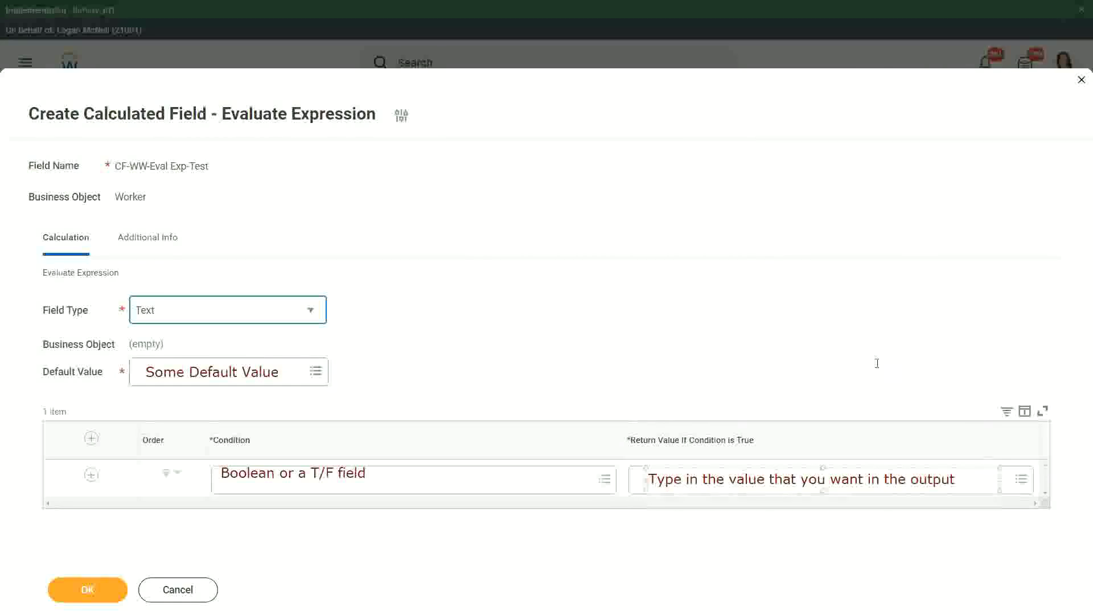
{"action": "left_click", "coordinate": [857, 341]}
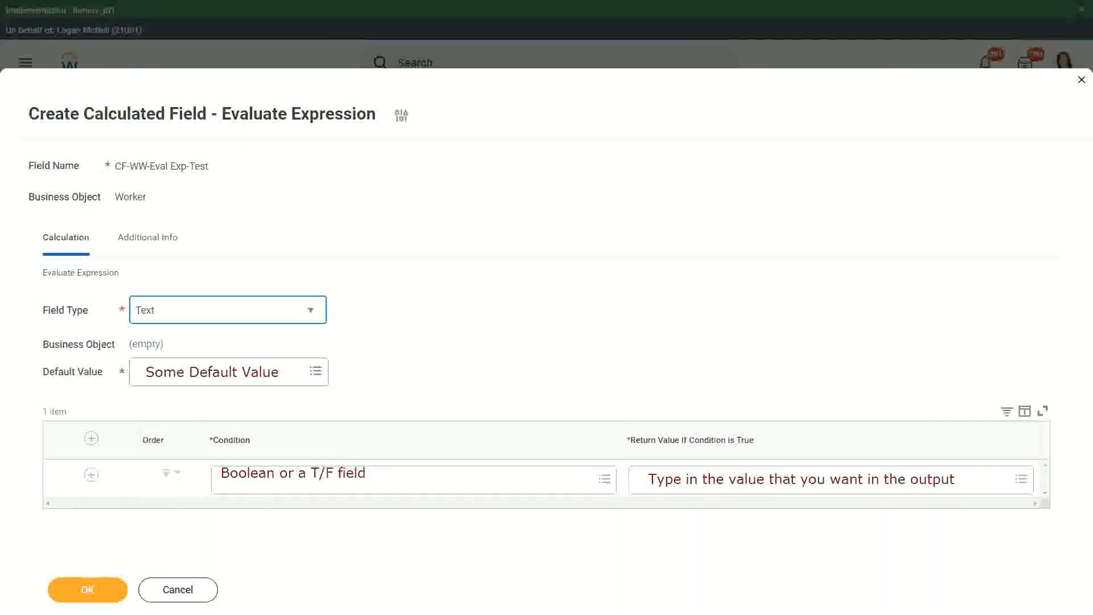
Step: Cancel the CF-WW-Eval Exp-Test calculated field and discard its unsaved changes
{"action": "left_click", "coordinate": [180, 594]}
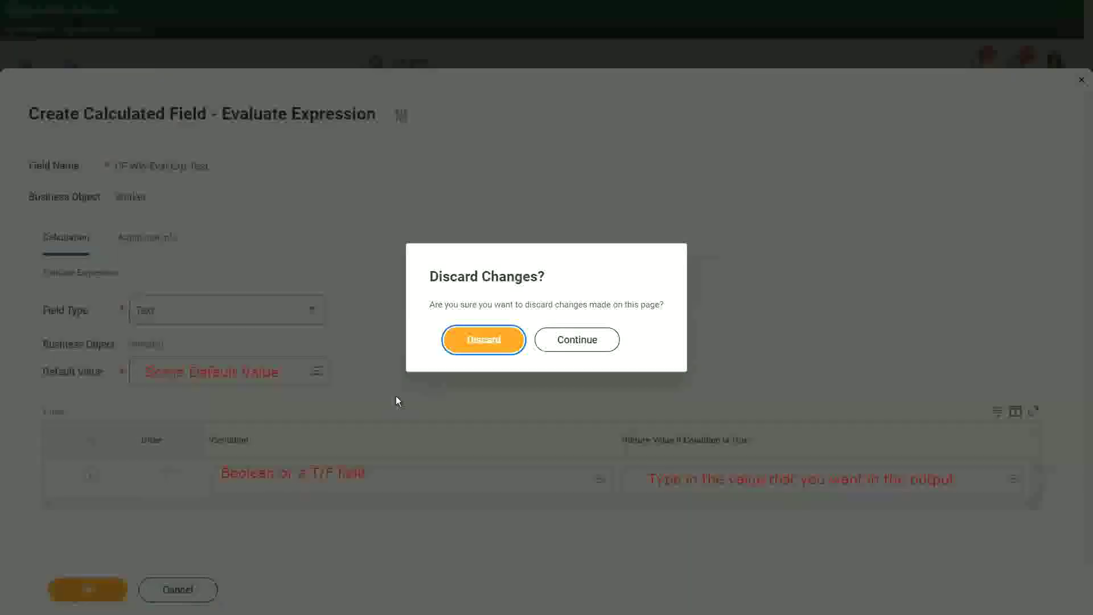
{"action": "left_click", "coordinate": [491, 340]}
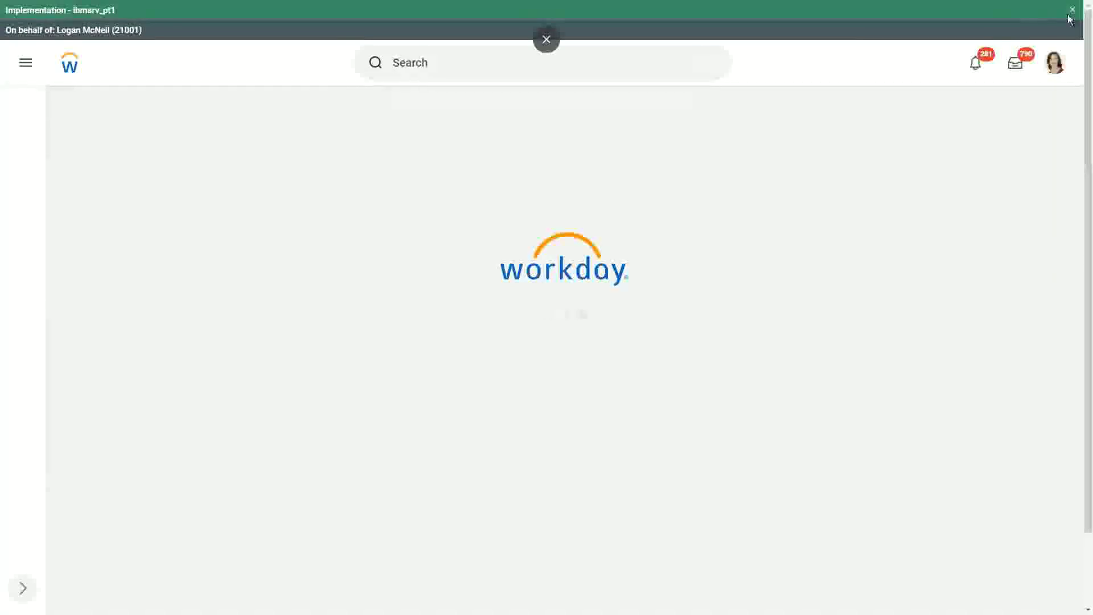
Step: Dismiss the green Implementation tenant banner at the top of the home page
{"action": "left_click", "coordinate": [1073, 11]}
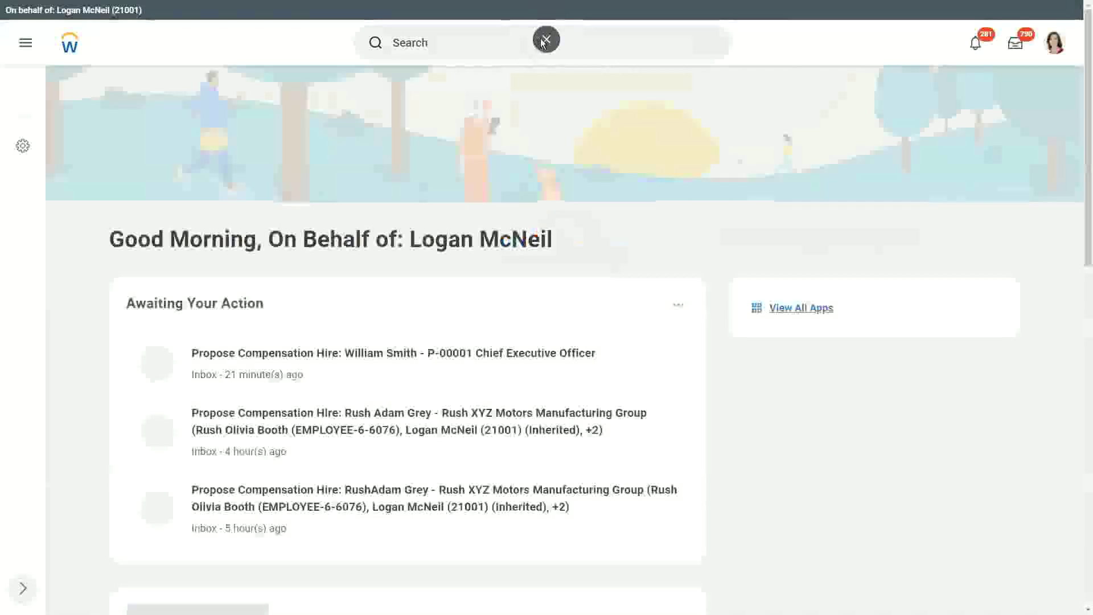